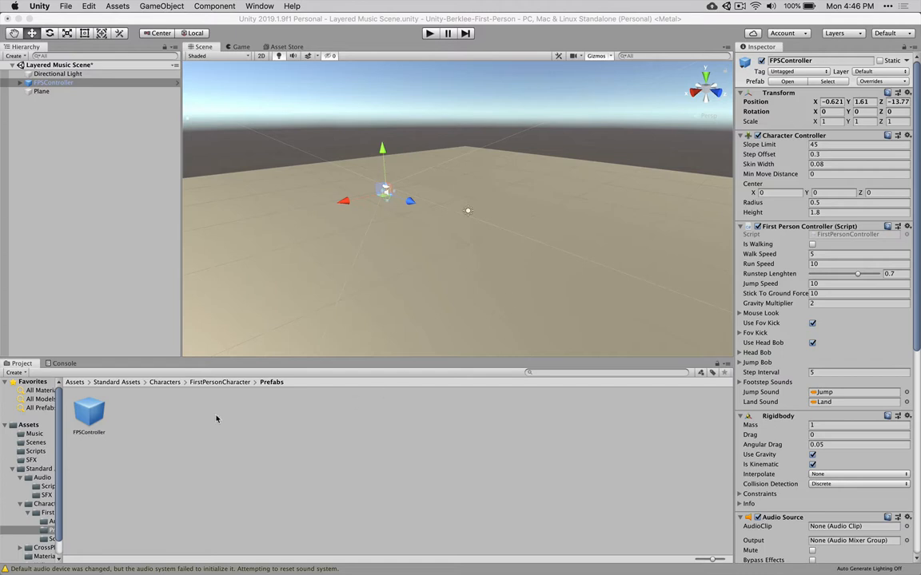
Show the project's root Assets folder with a wider folder tree, and move the editor window aside to reveal the desktop audio files.
click(27, 425)
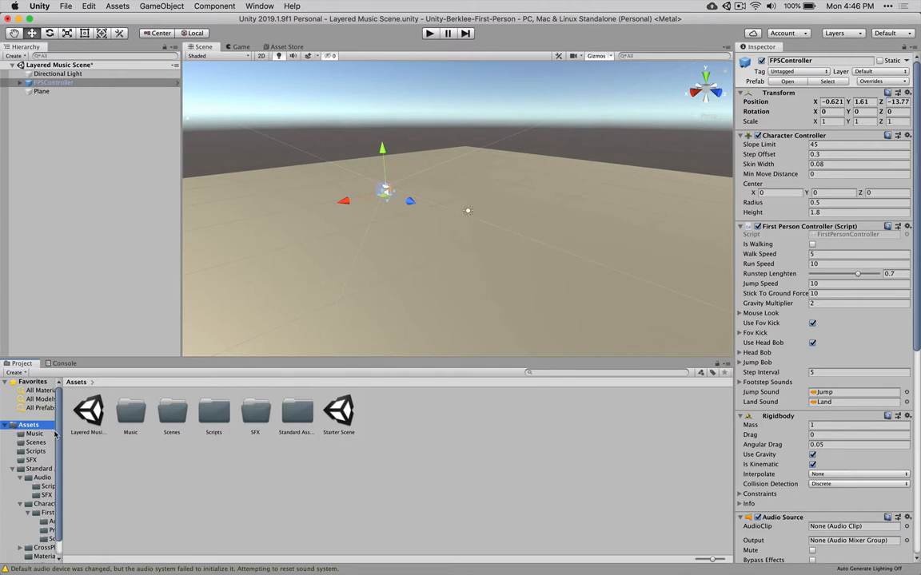
drag(62, 437, 122, 436)
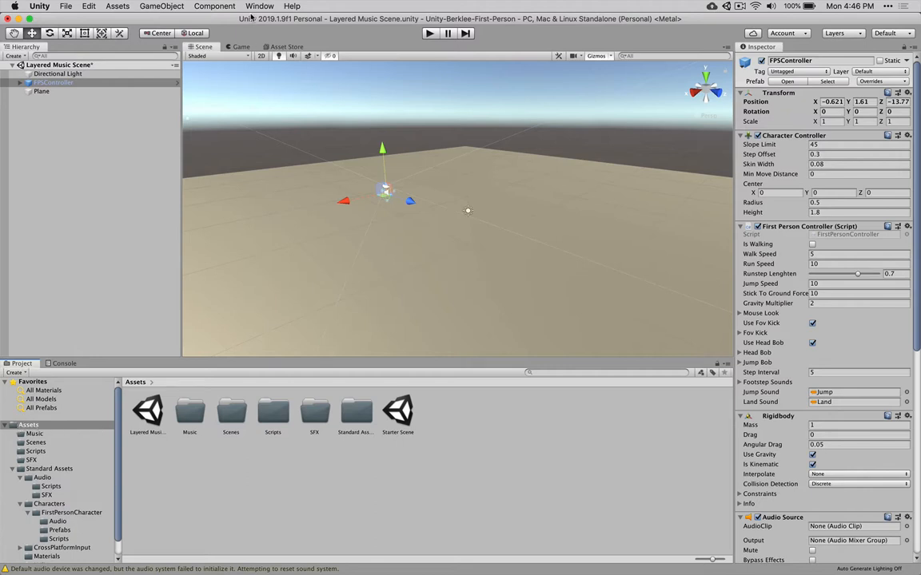
drag(237, 22, 368, 21)
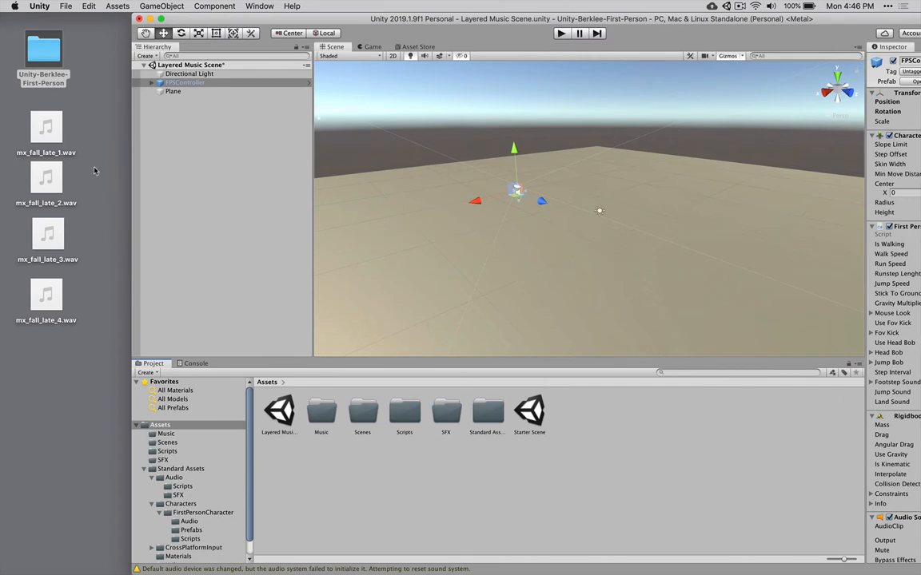
Import mx_fall_late_1.wav, mx_fall_late_2.wav and mx_fall_late_4.wav from the desktop into the project's Assets folder.
click(80, 156)
drag(76, 117, 57, 185)
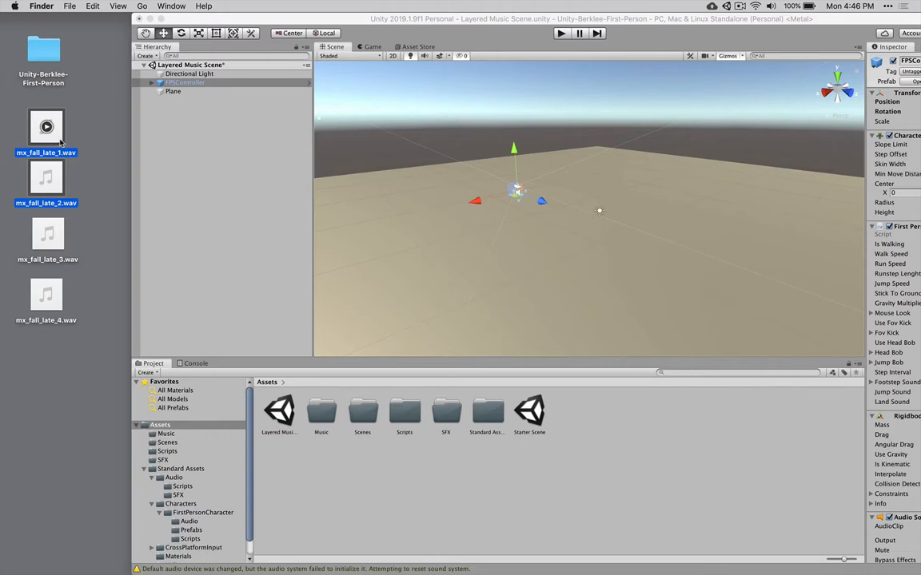
super+click(58, 295)
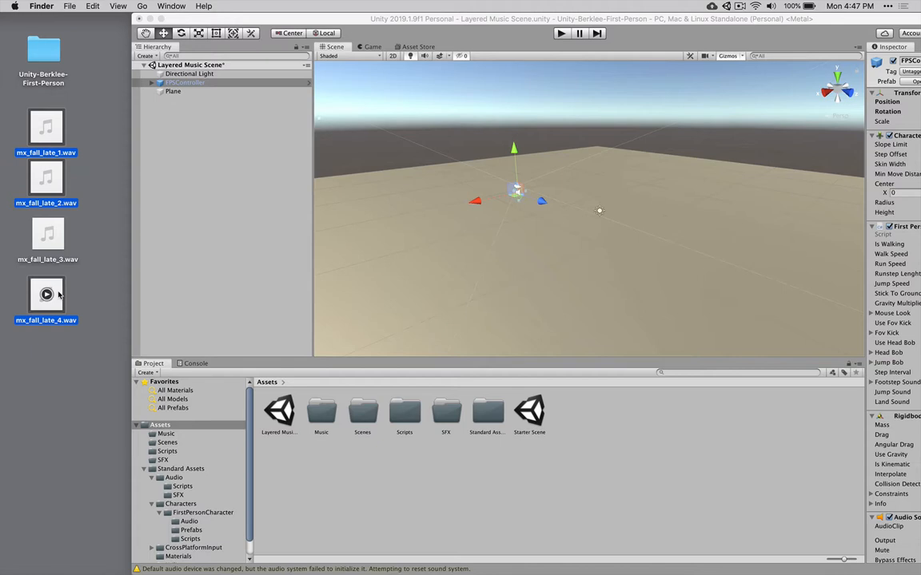
drag(58, 295, 383, 483)
drag(383, 483, 385, 485)
Examine the Assets folder inside Unity-Berklee-First-Person in Finder for the imported audio files, and return to the full-size Unity window.
double_click(52, 53)
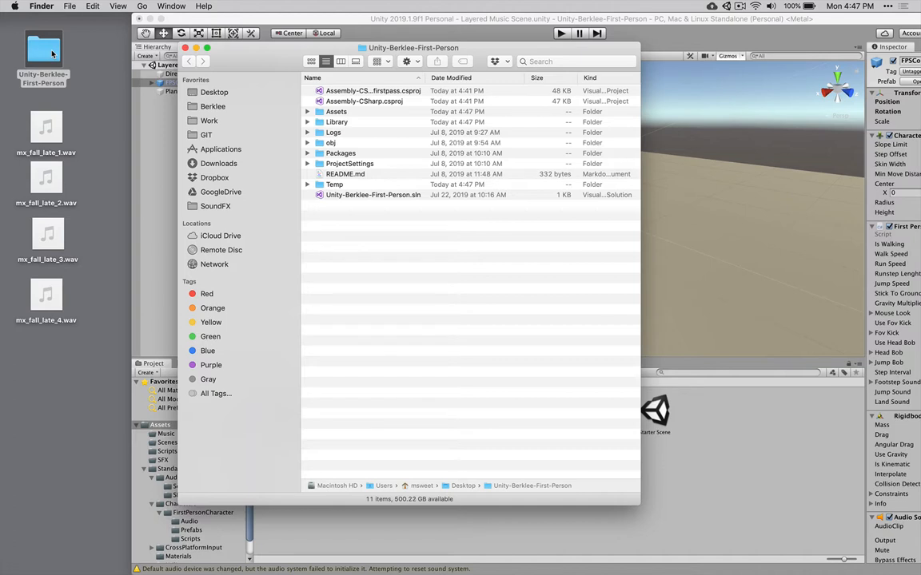
drag(238, 62, 113, 97)
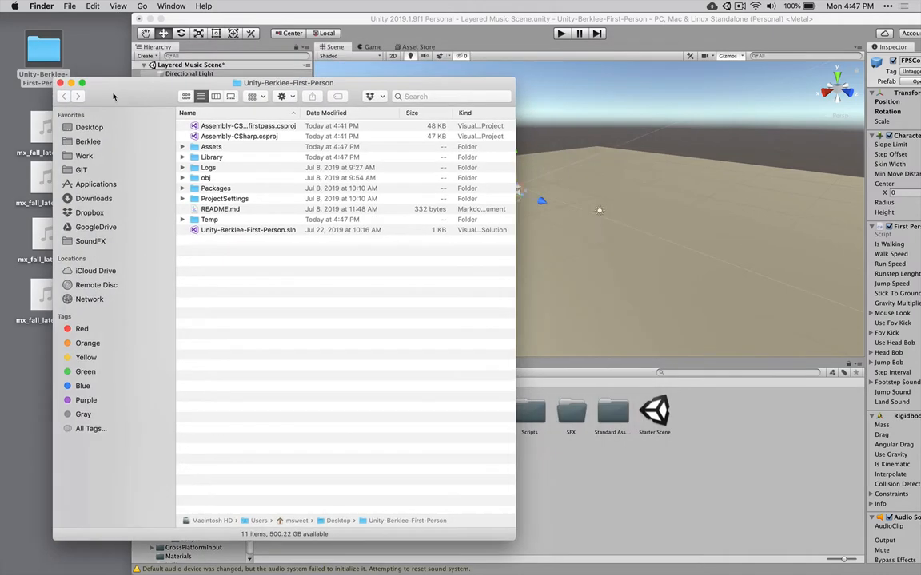
double_click(198, 151)
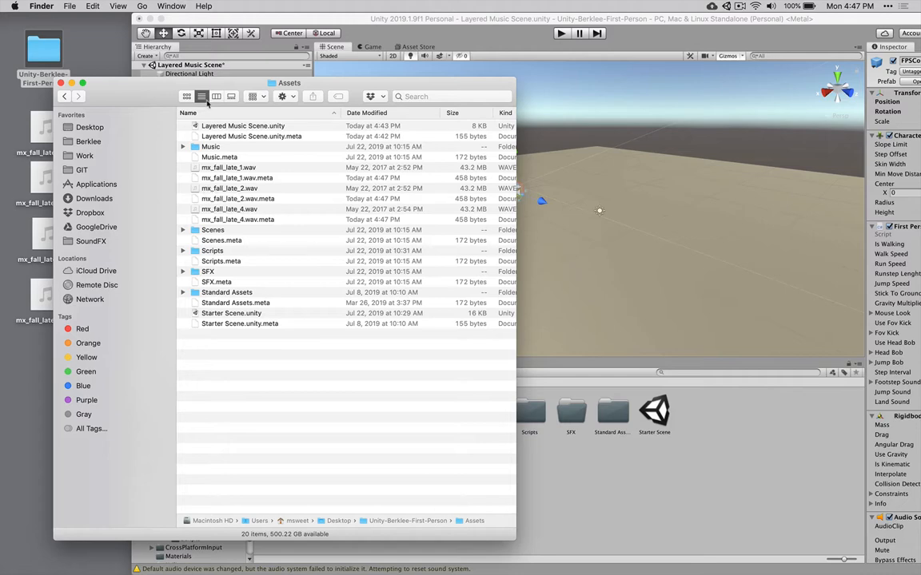
drag(144, 82, 488, 485)
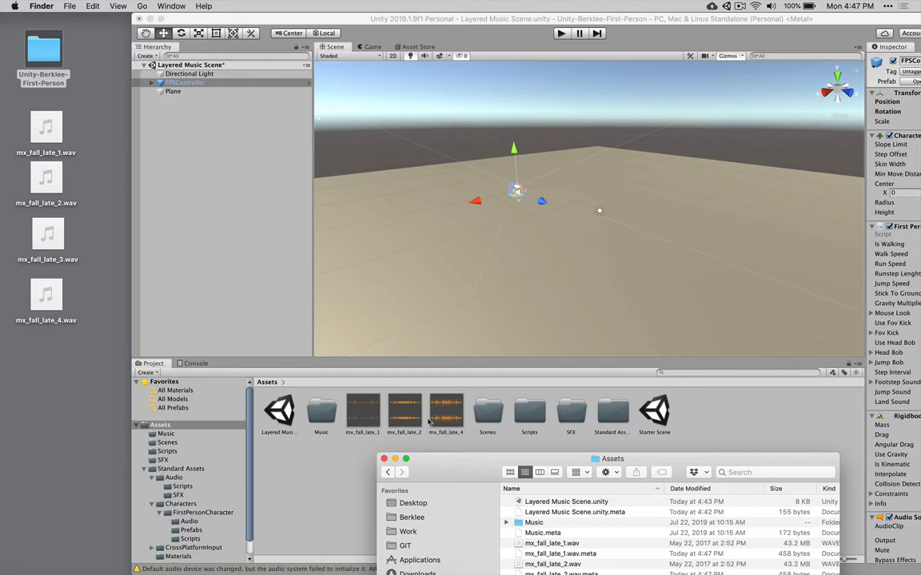
drag(453, 474, 99, 144)
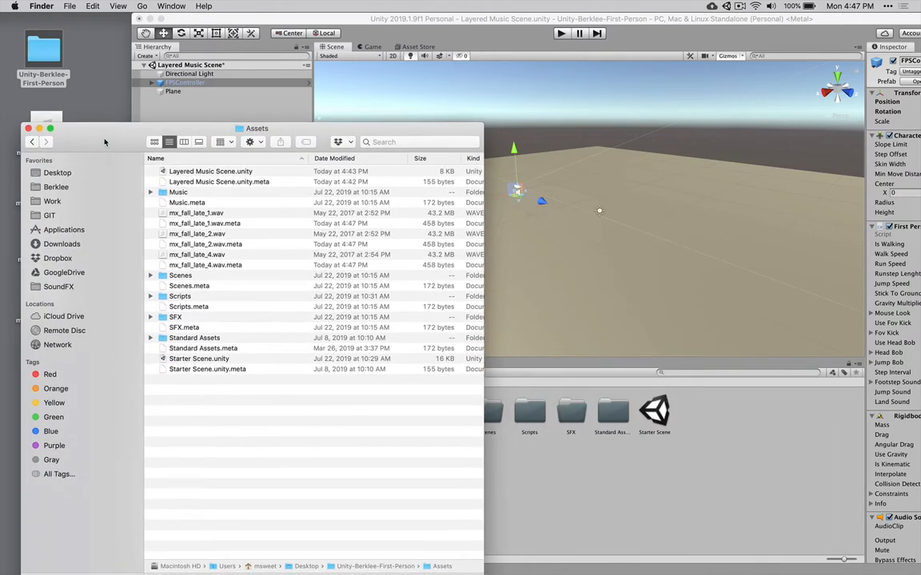
drag(235, 20, 234, 64)
double_click(233, 63)
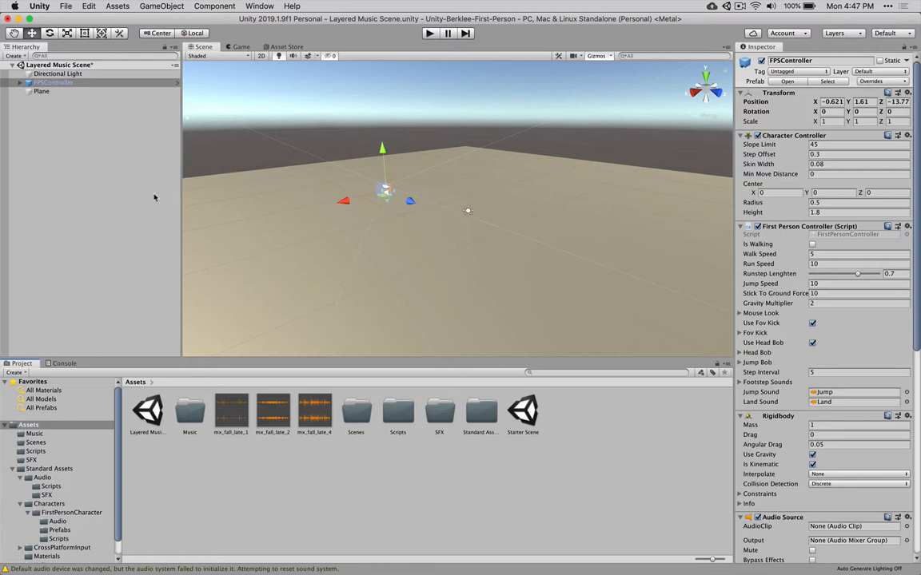
Create an empty game object in the scene and name it MusicSources.
click(140, 6)
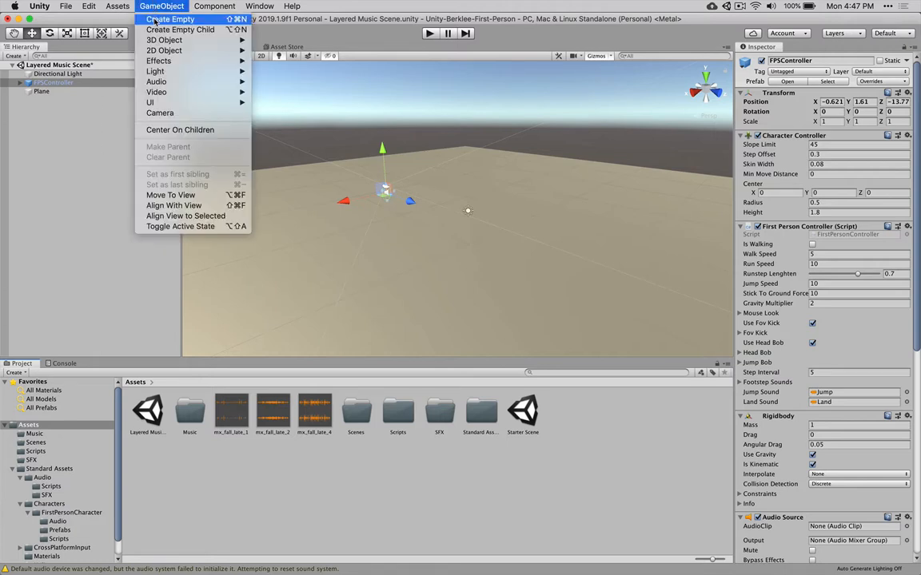
click(156, 19)
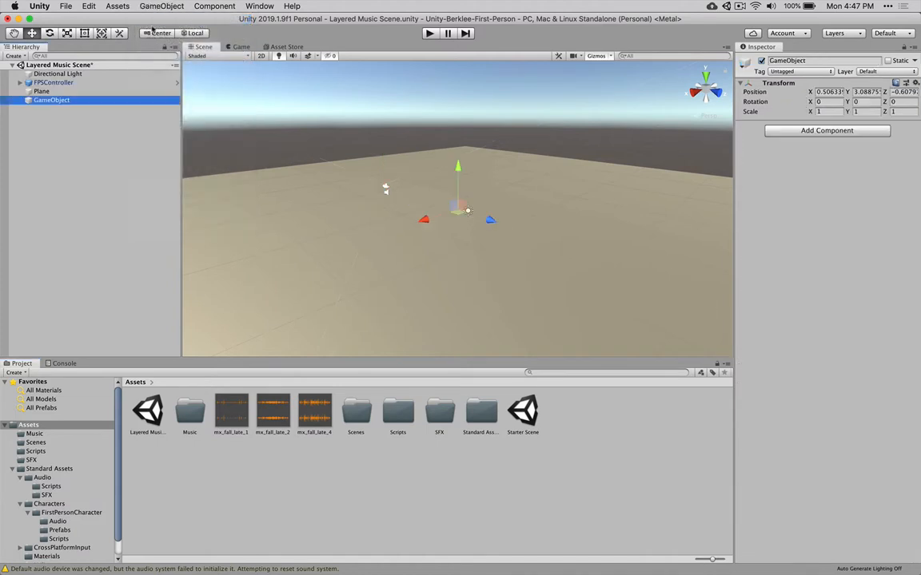
click(61, 103)
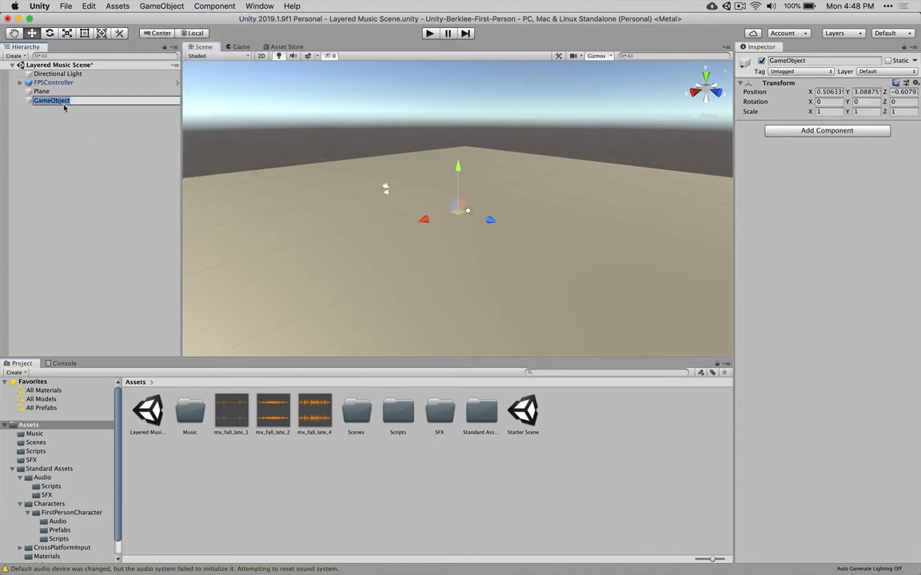
text(MusicSources)
key(Return)
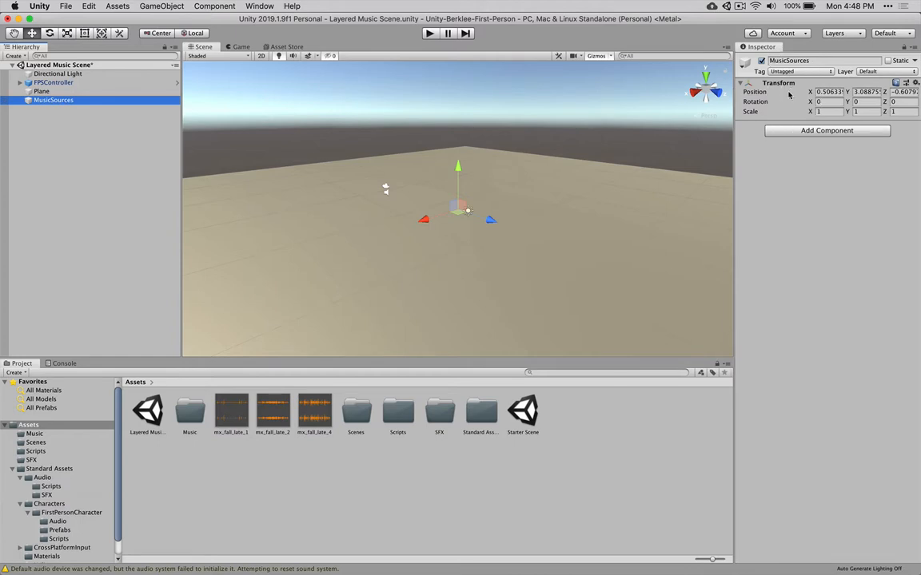
Add three Audio Source components to the MusicSources object.
click(807, 131)
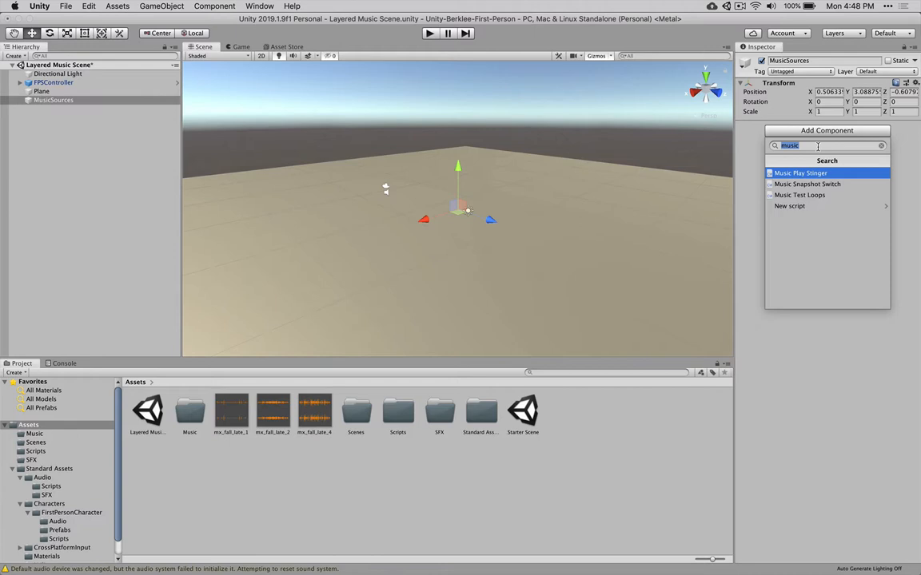
text(audio)
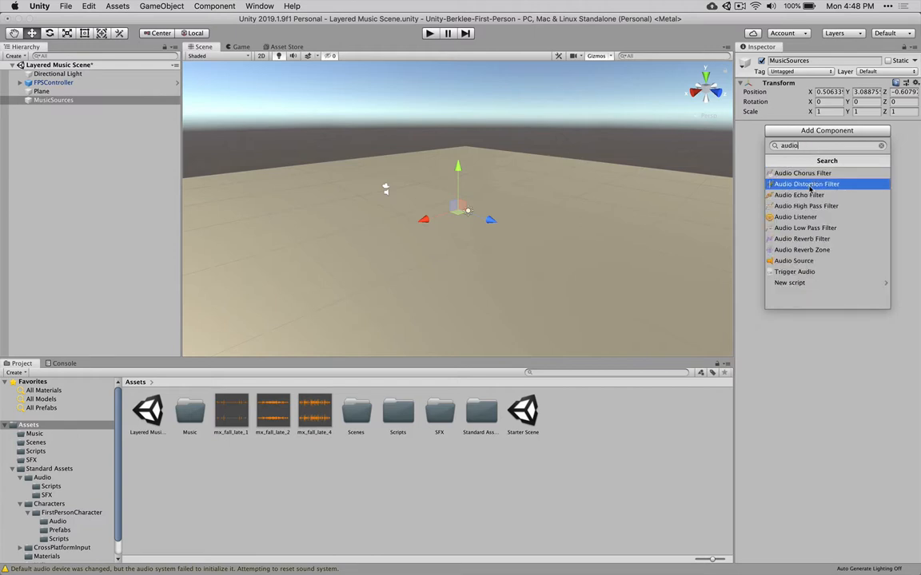
click(795, 261)
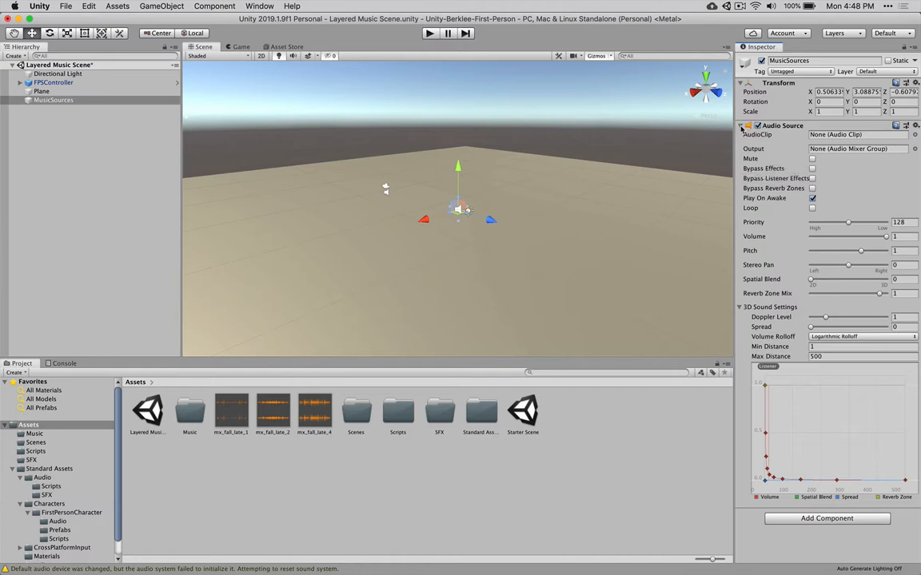
click(740, 127)
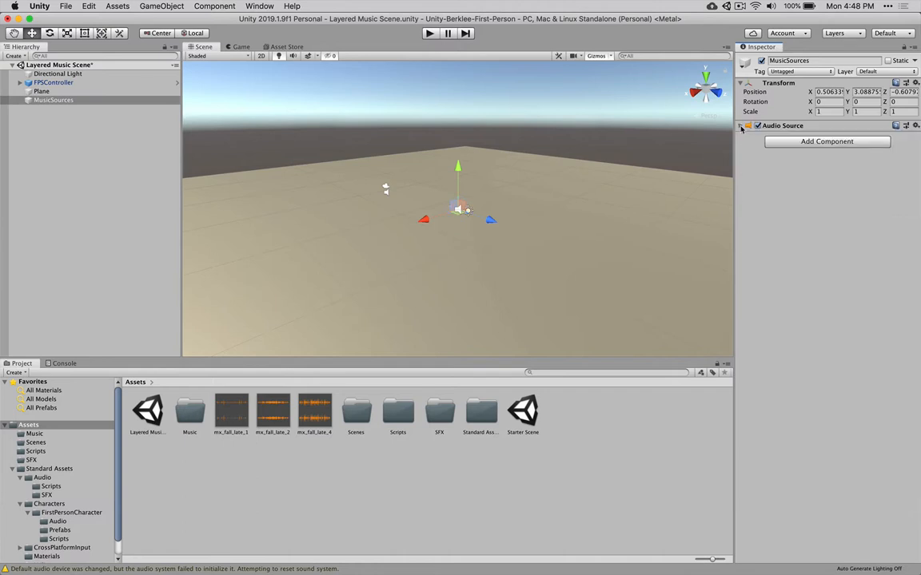
click(876, 148)
click(795, 269)
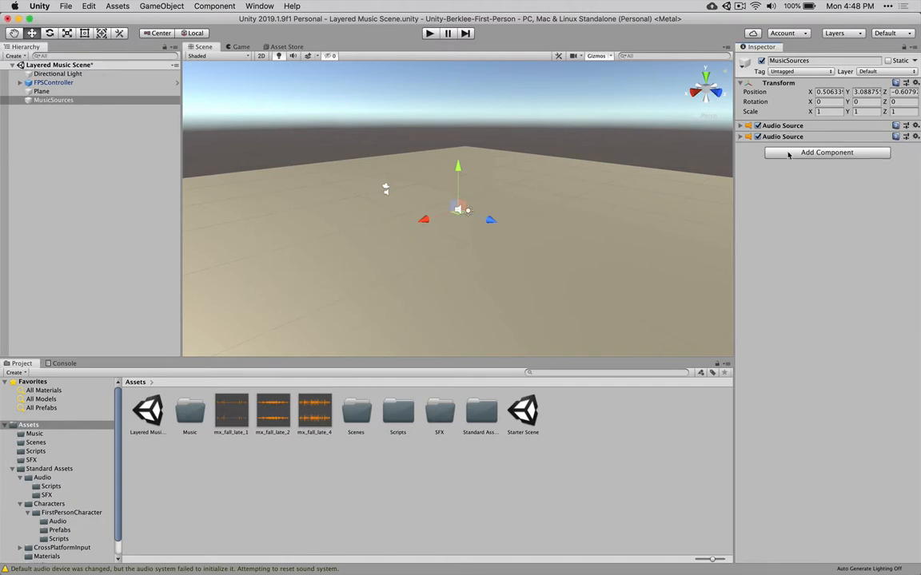
click(788, 153)
click(791, 279)
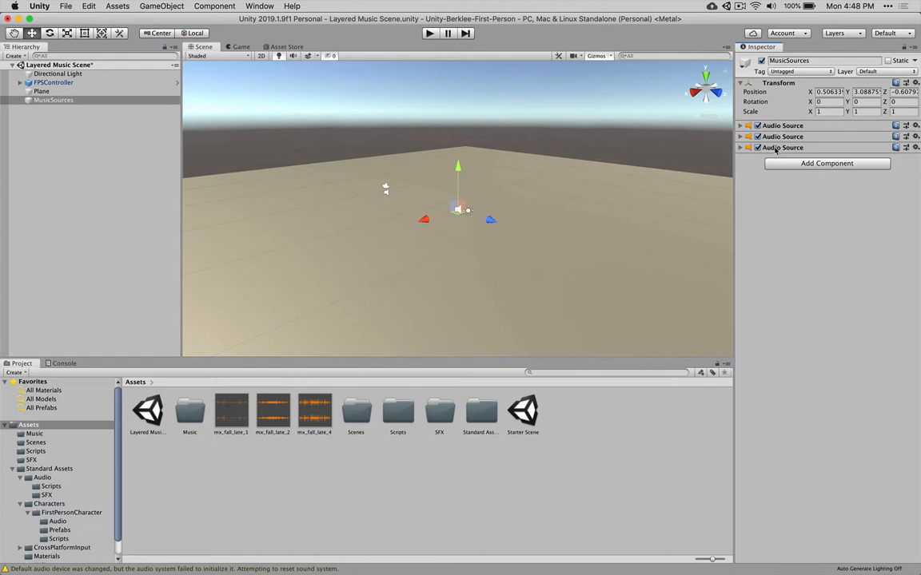
Assign the mx_fall_late_1 clip to the first Audio Source and play-test the scene briefly.
click(740, 126)
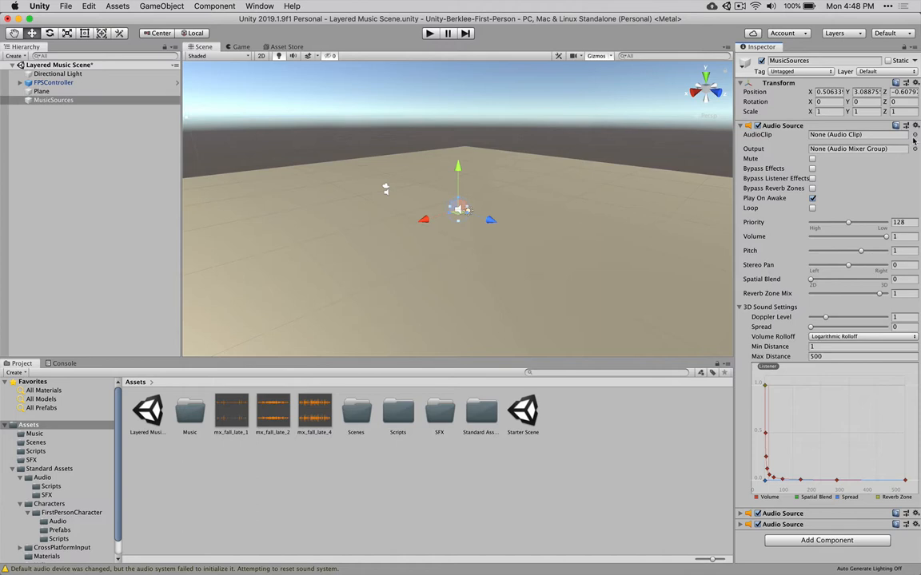
click(915, 136)
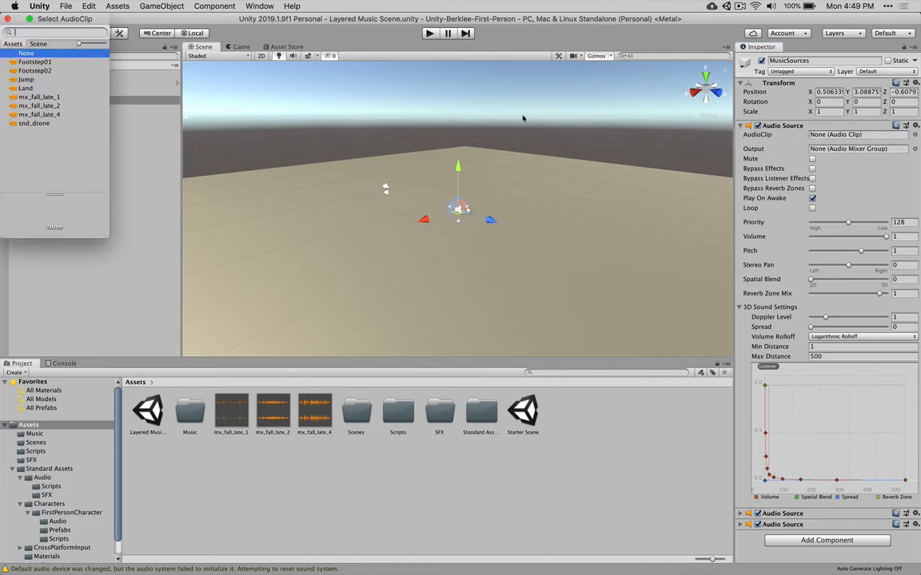
double_click(30, 97)
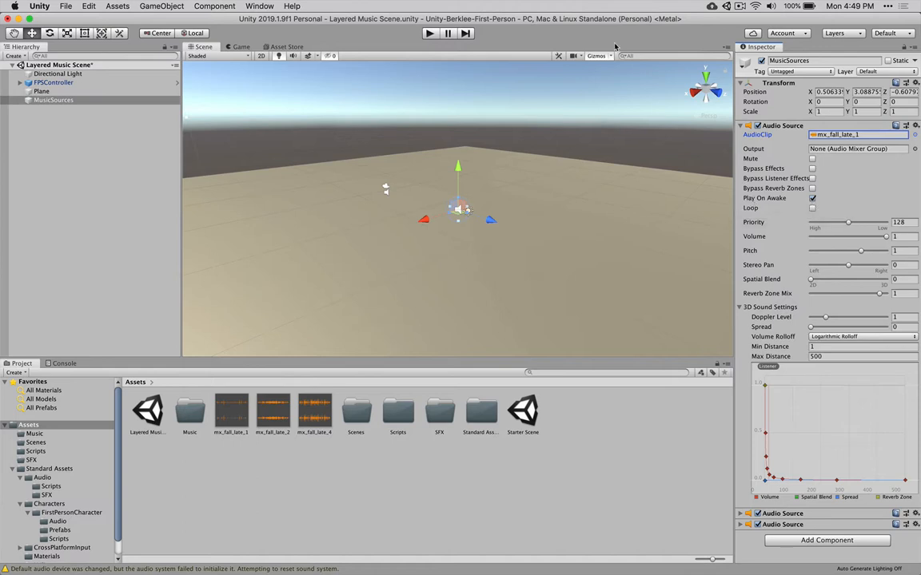
click(429, 33)
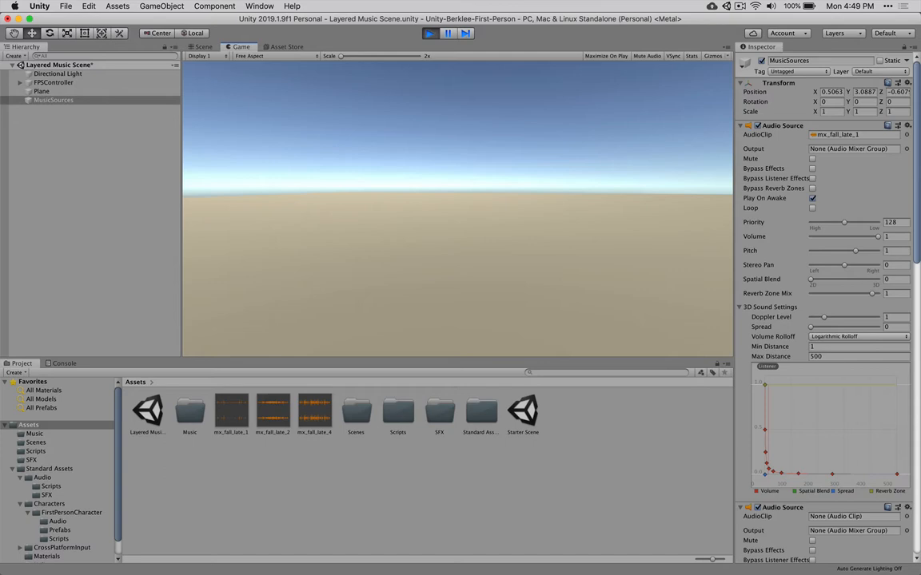
key(super+p)
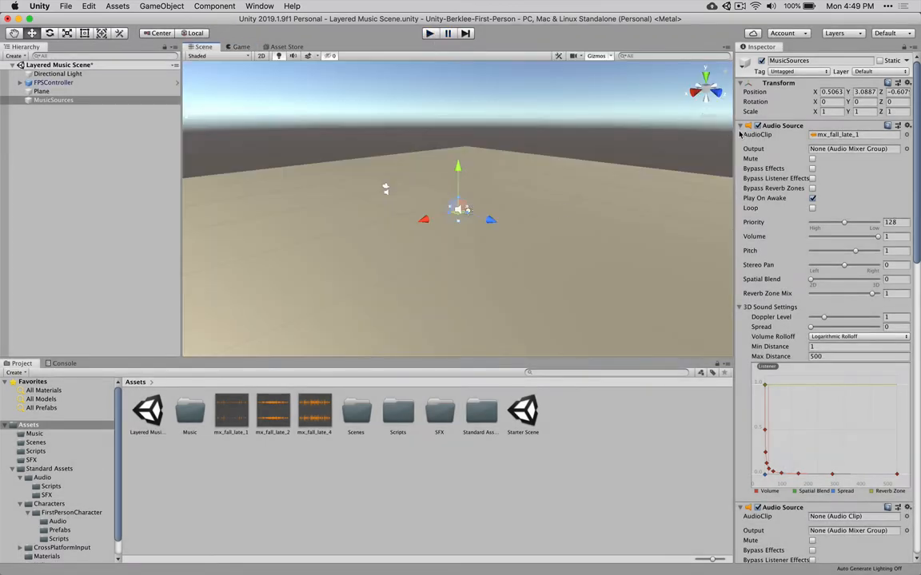
Assign the mx_fall_late_2 clip to the second Audio Source and mx_fall_late_4 to the third.
click(740, 127)
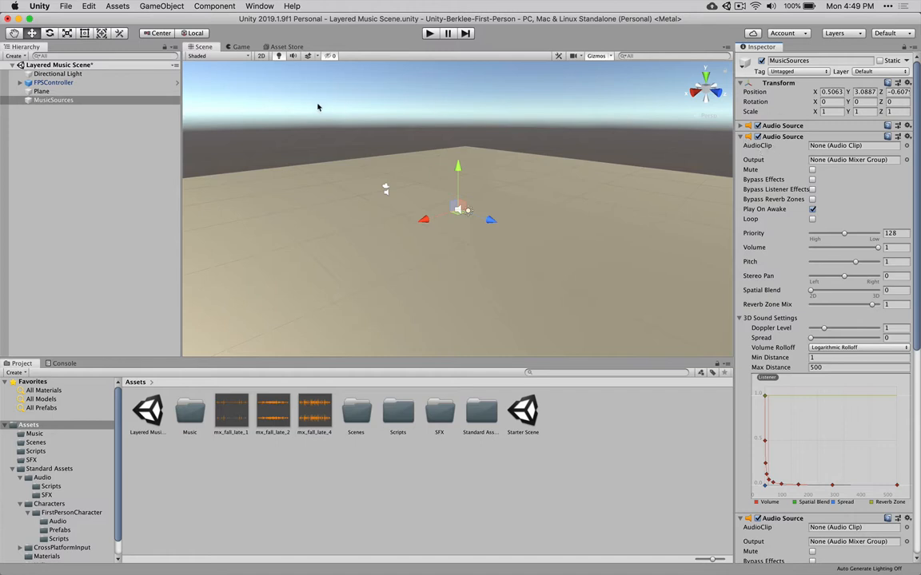
click(907, 146)
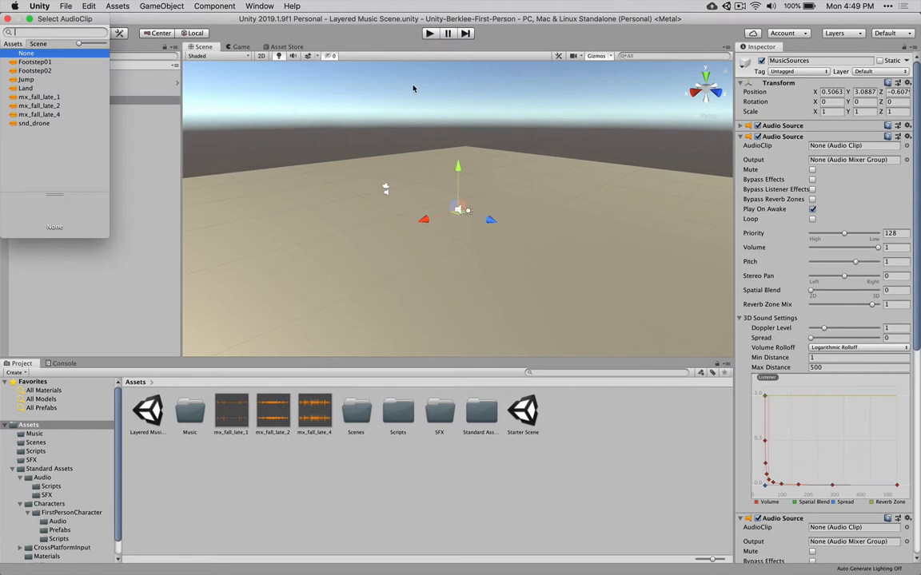
double_click(54, 105)
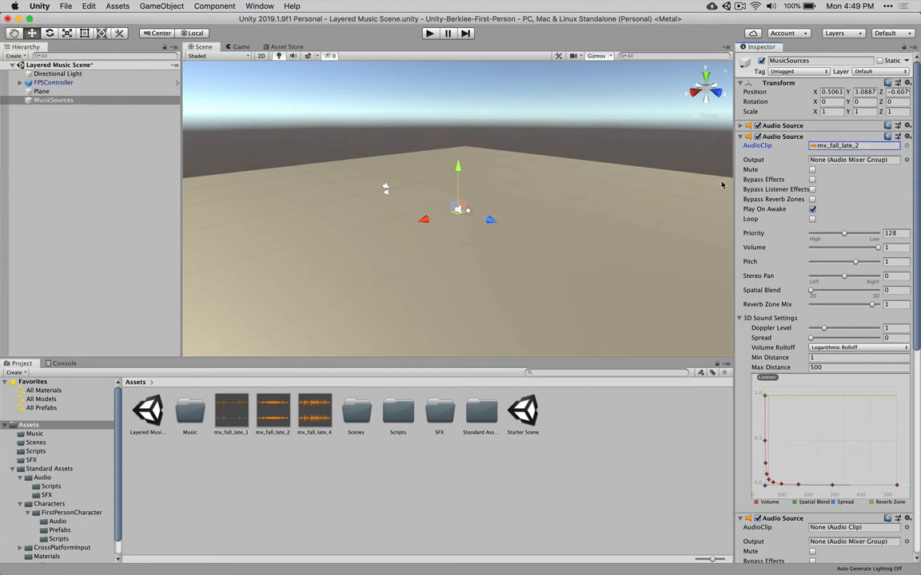
click(740, 137)
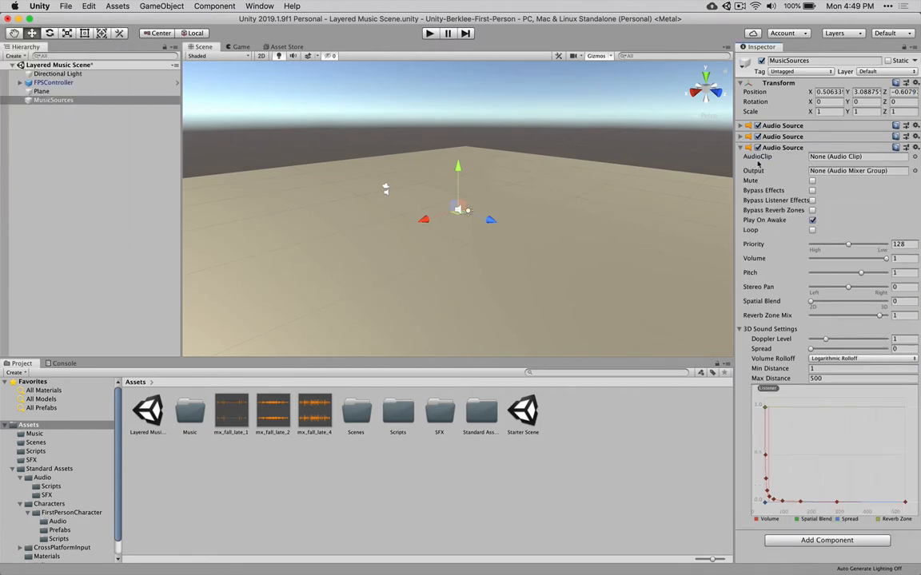
click(915, 157)
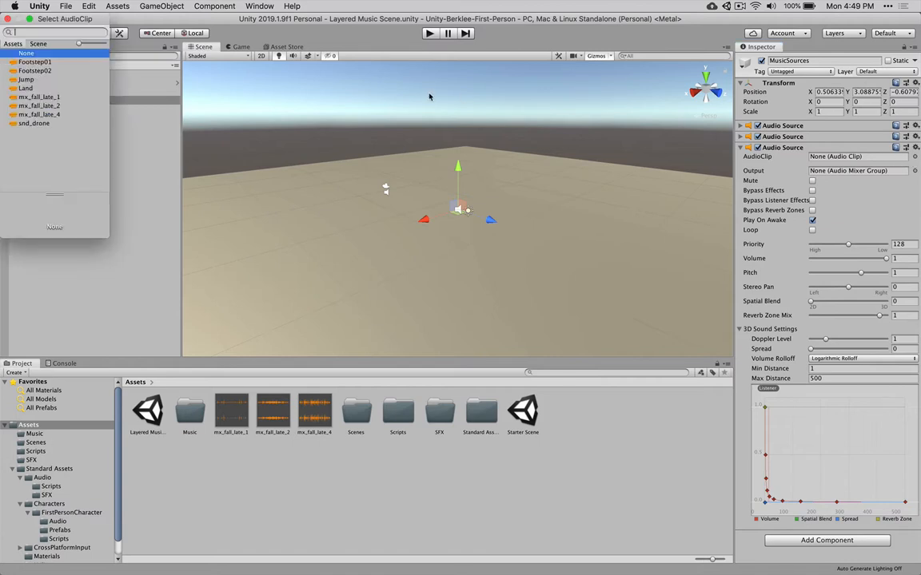
double_click(54, 116)
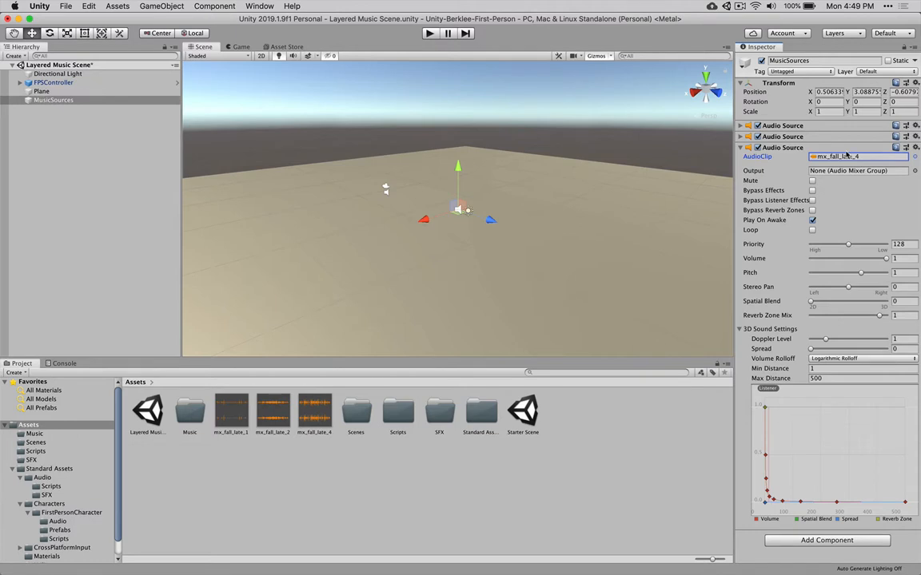
click(740, 148)
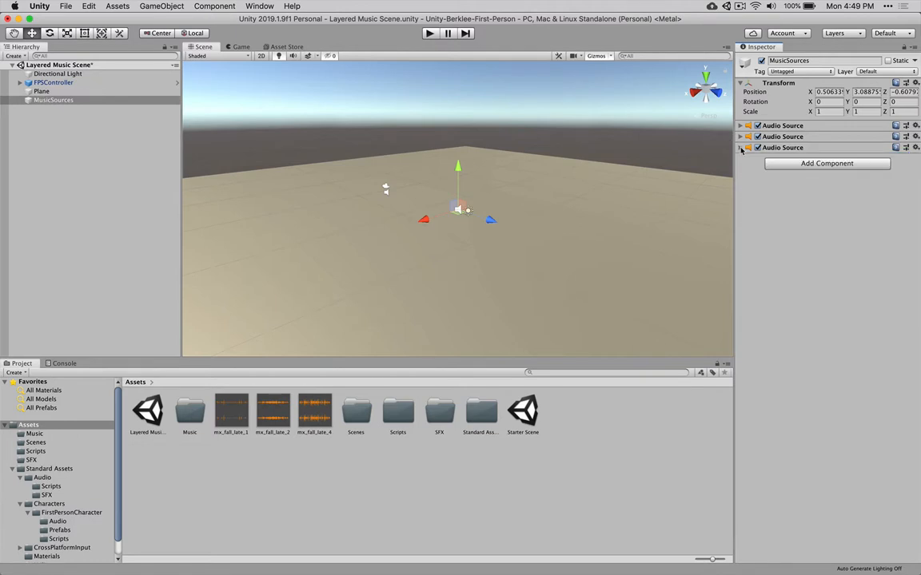
Play-test the scene to hear the three music layers together, then stop playback.
click(429, 34)
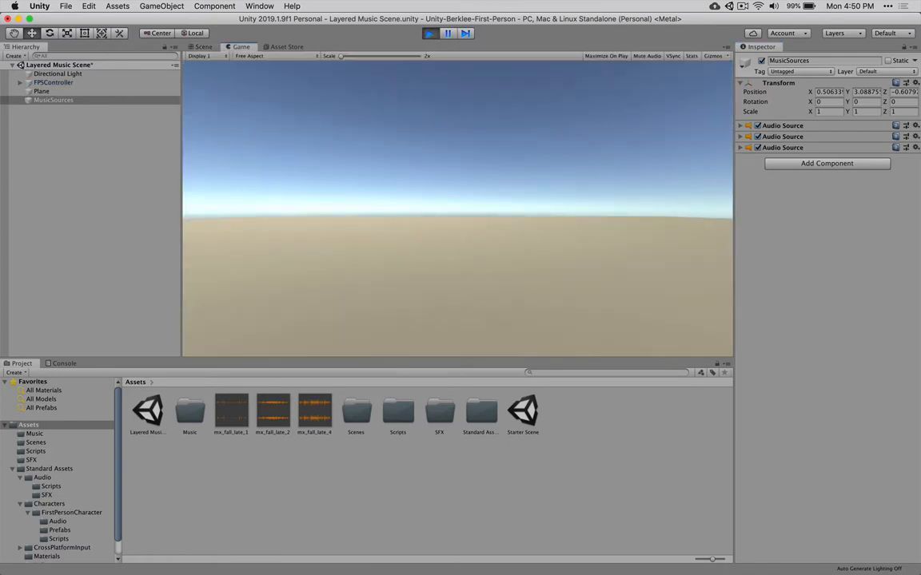
key(Escape)
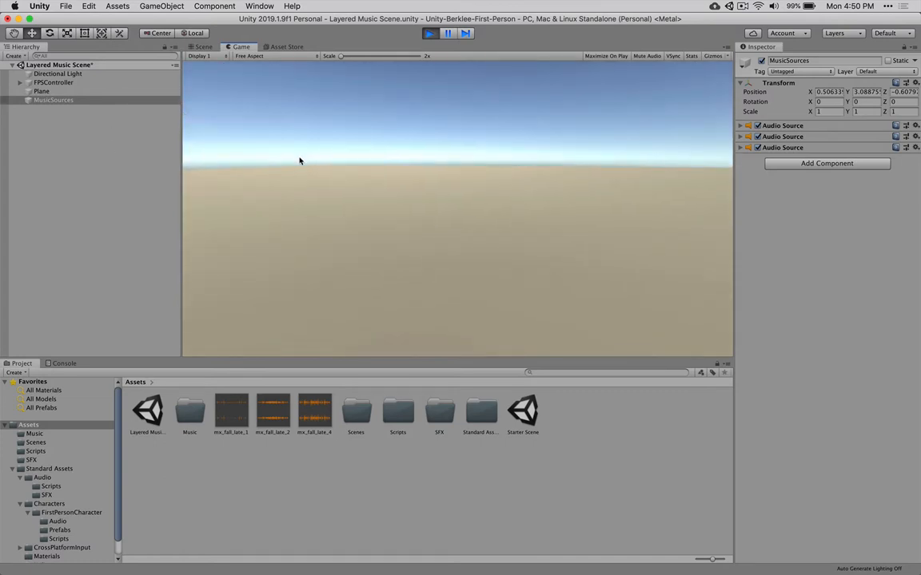
click(430, 33)
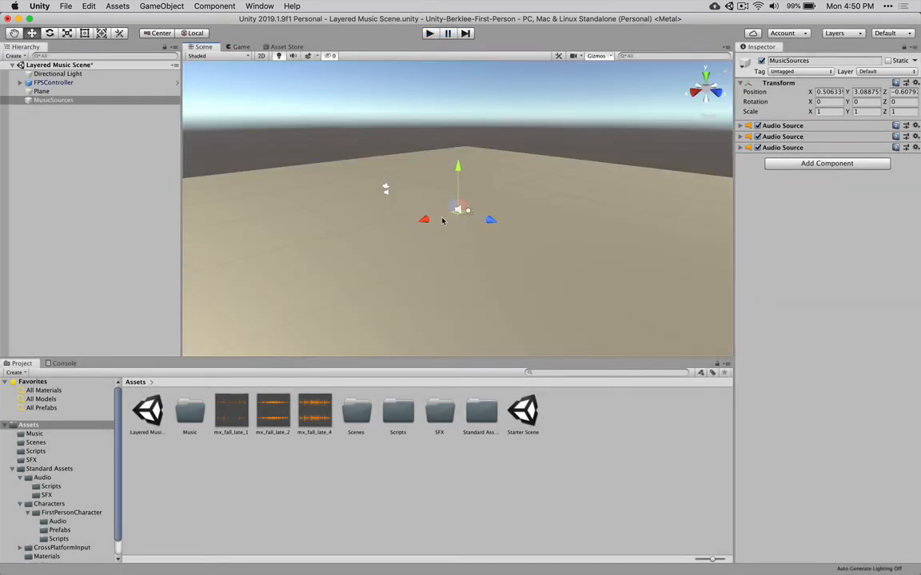
Enable looping on all three Audio Sources of the MusicSources object.
click(740, 126)
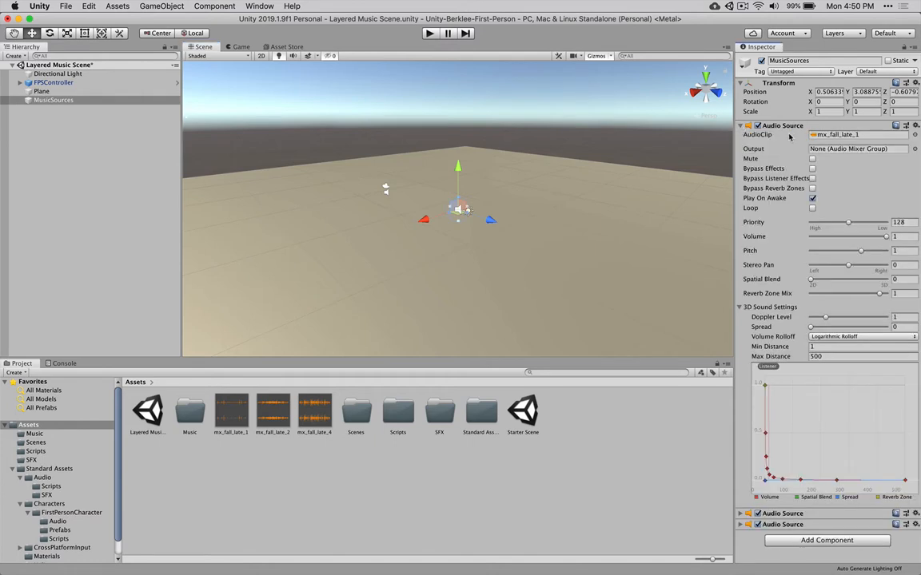
click(812, 208)
click(740, 126)
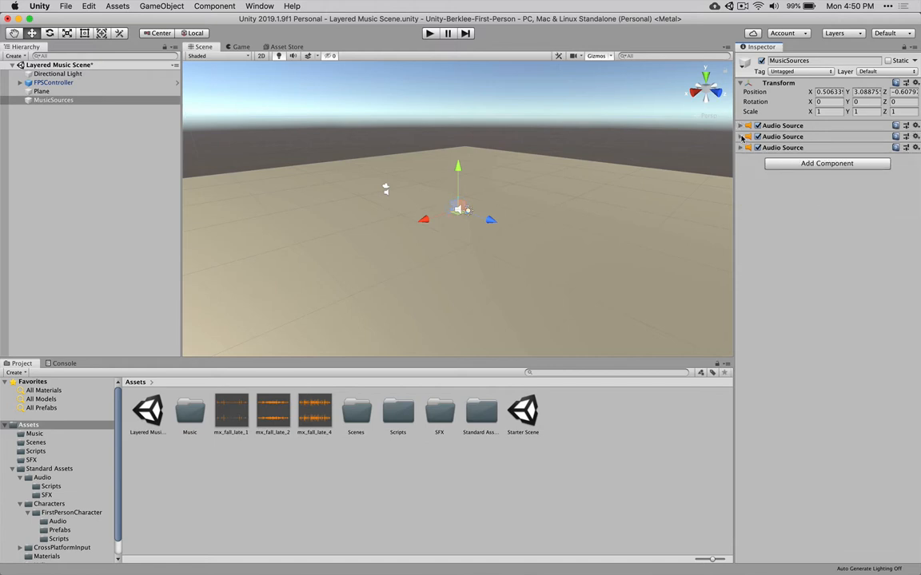
click(740, 136)
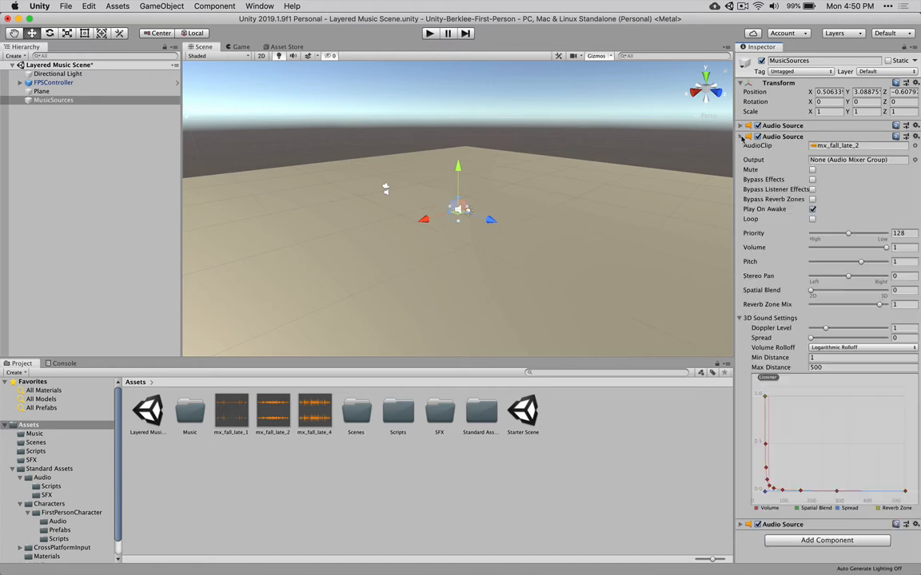
click(812, 219)
click(740, 137)
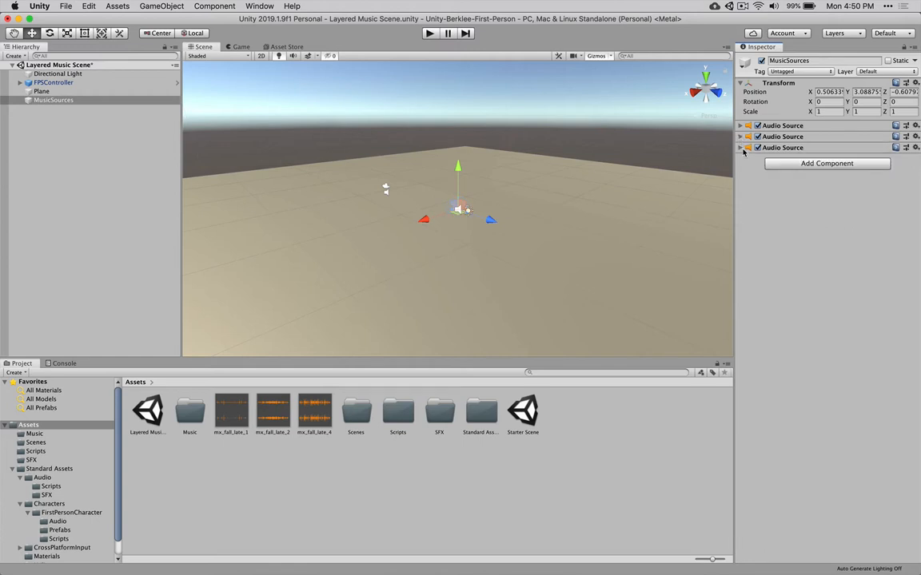
click(740, 148)
click(811, 230)
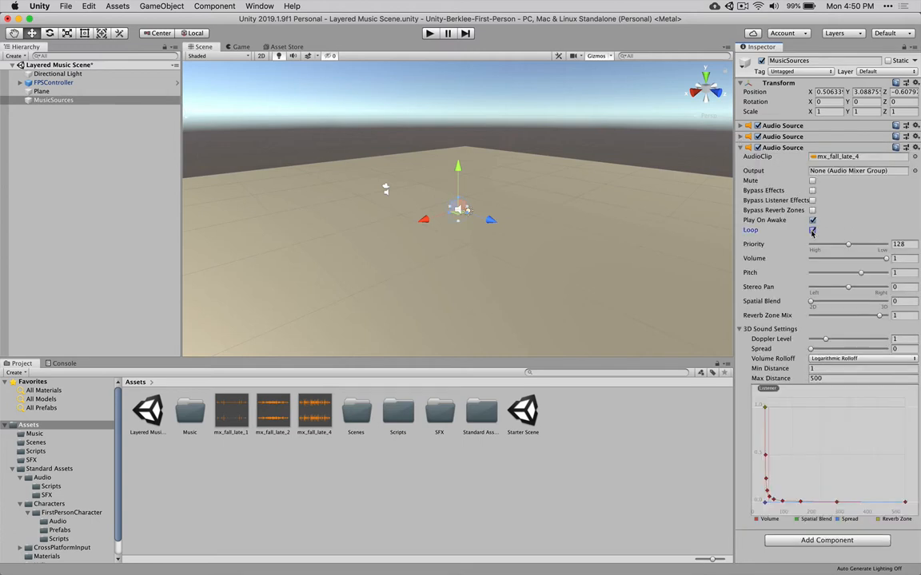